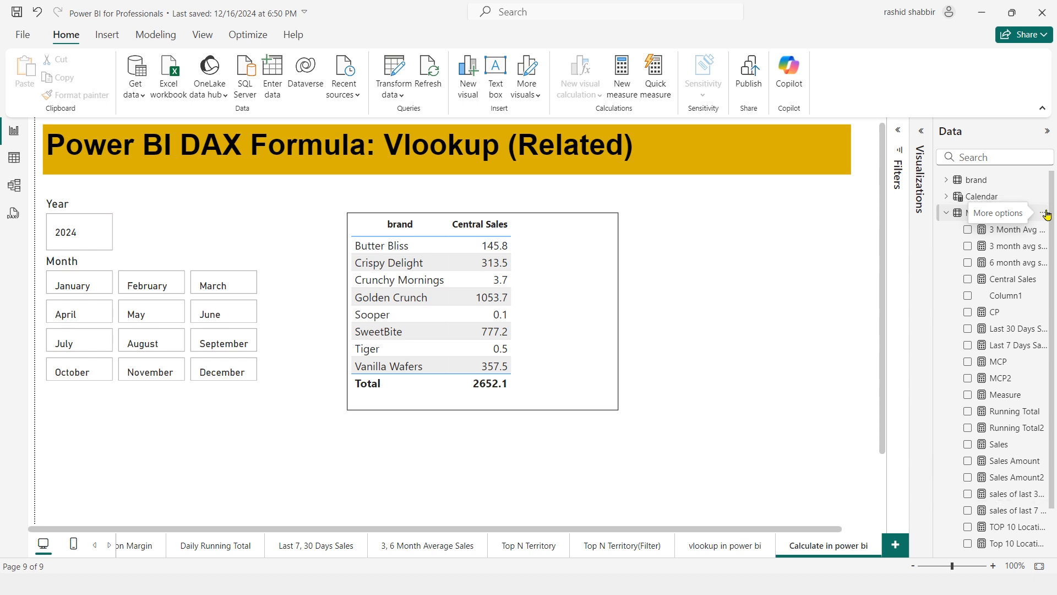
Create a new measure named North Sales in the Measures (2) table and begin its formula with CALCULATE
left_click(1044, 213)
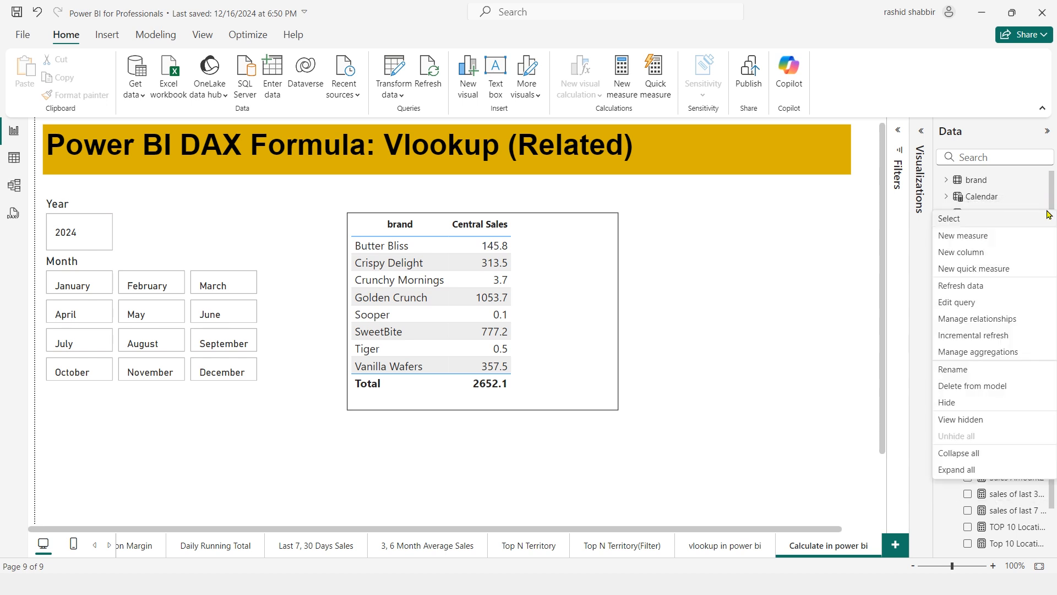
left_click(964, 236)
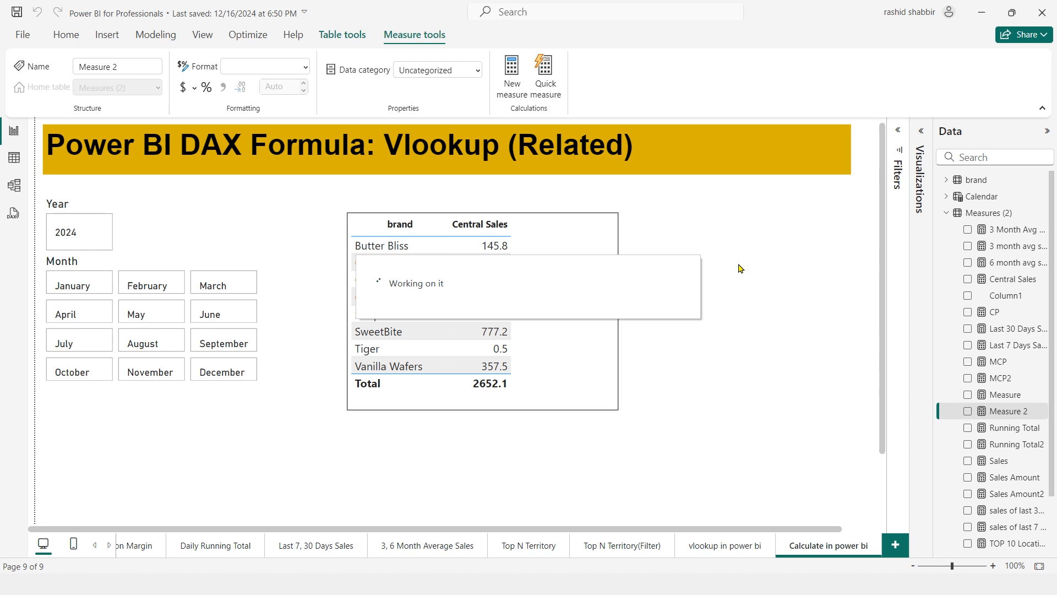
type("N")
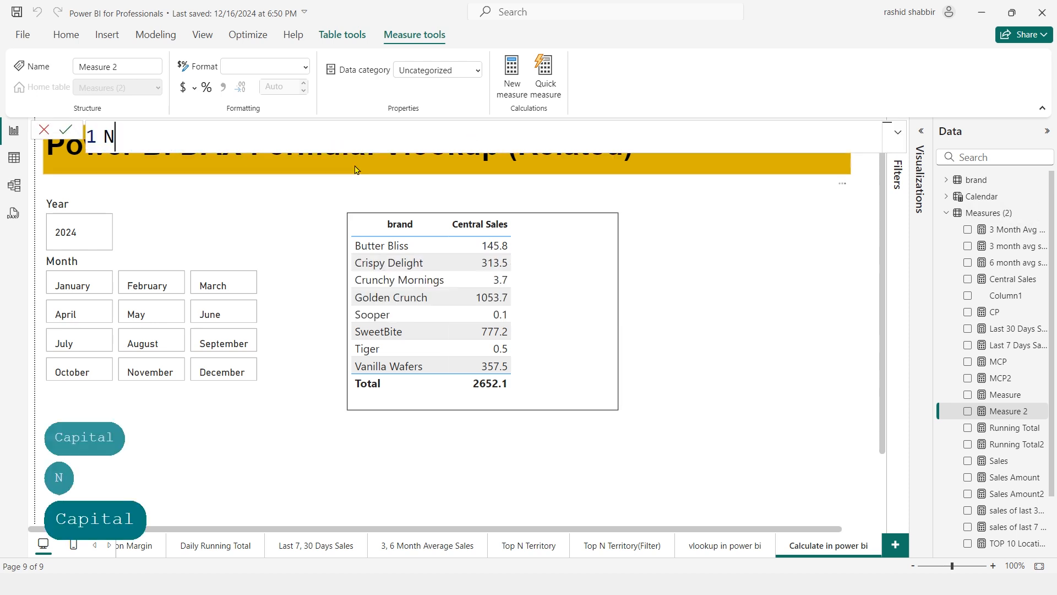
type("orth Sale")
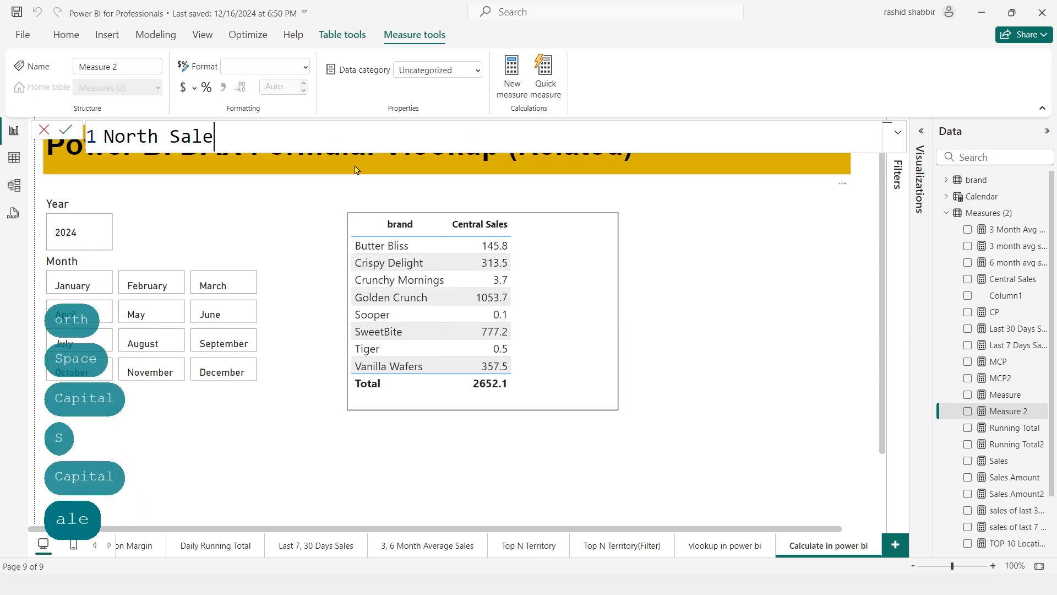
type("s = ")
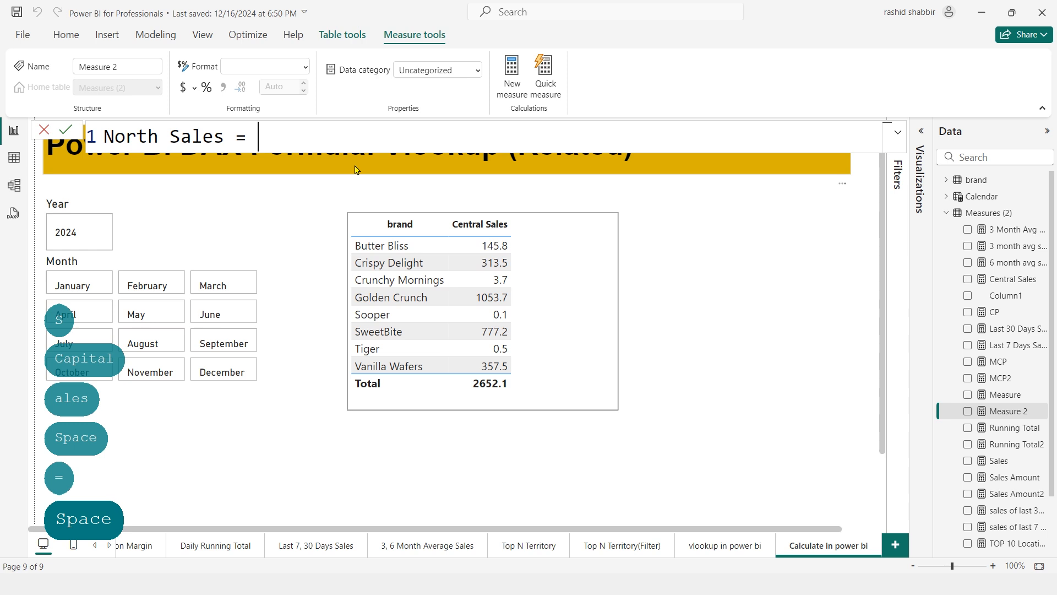
type("calcu")
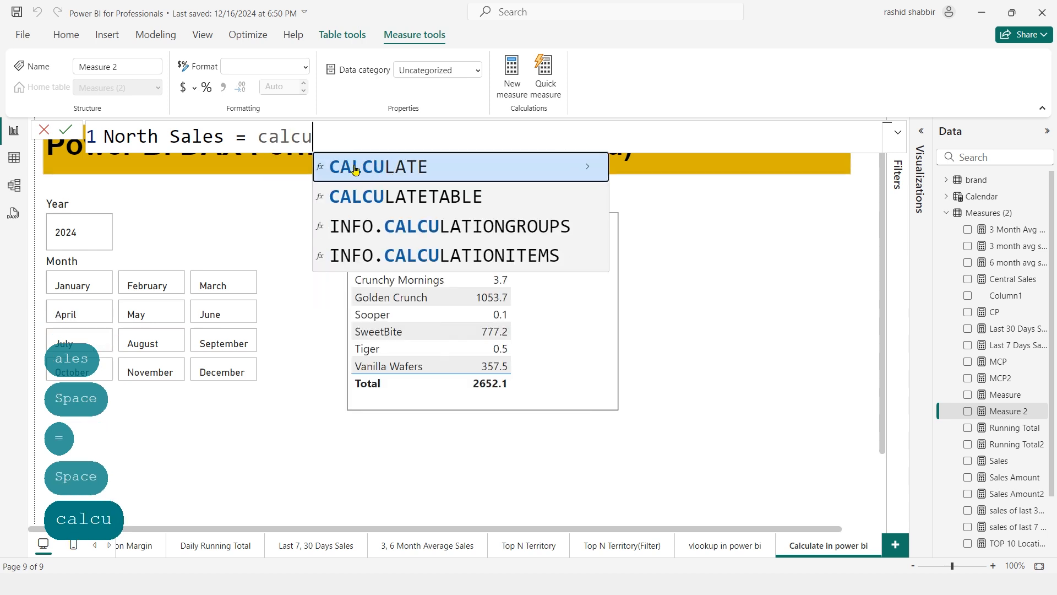
key("Tab")
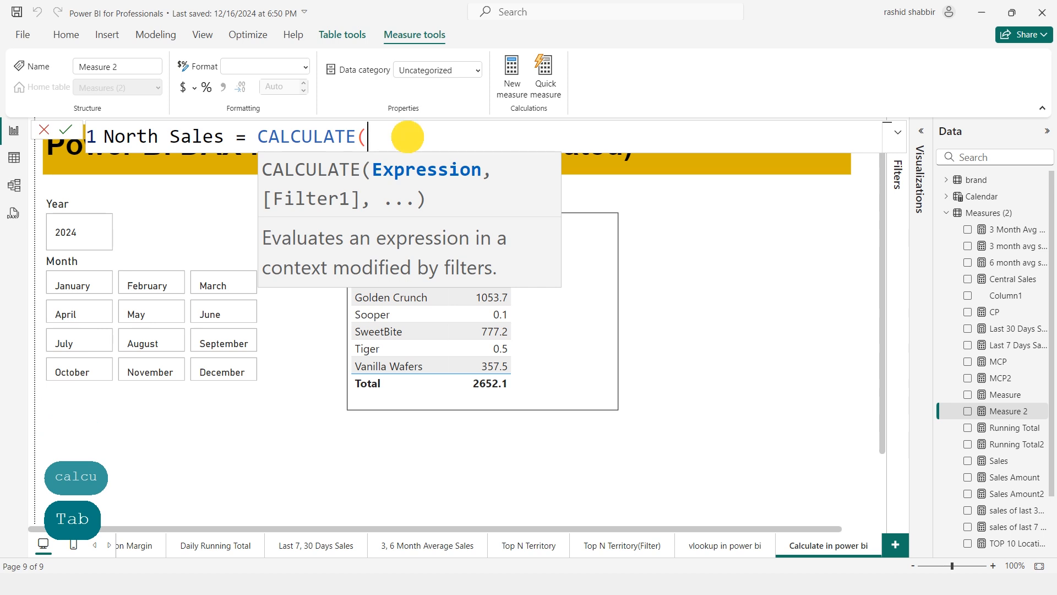
type("`")
key("BackSpace")
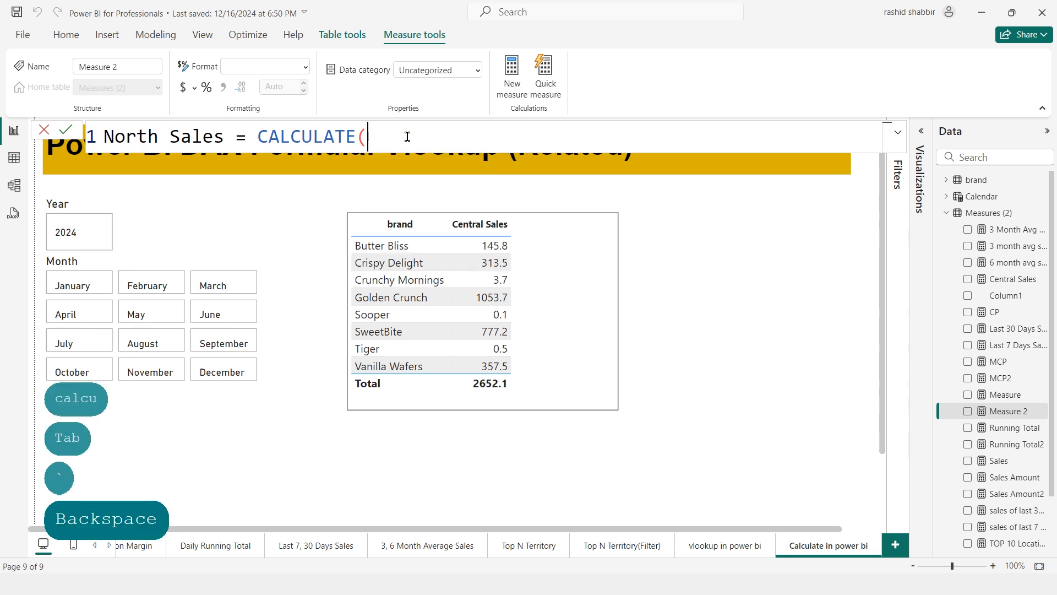
Add SUM(sales[Sales]) on a new line as the CALCULATE expression of the North Sales measure
key("shift+Return")
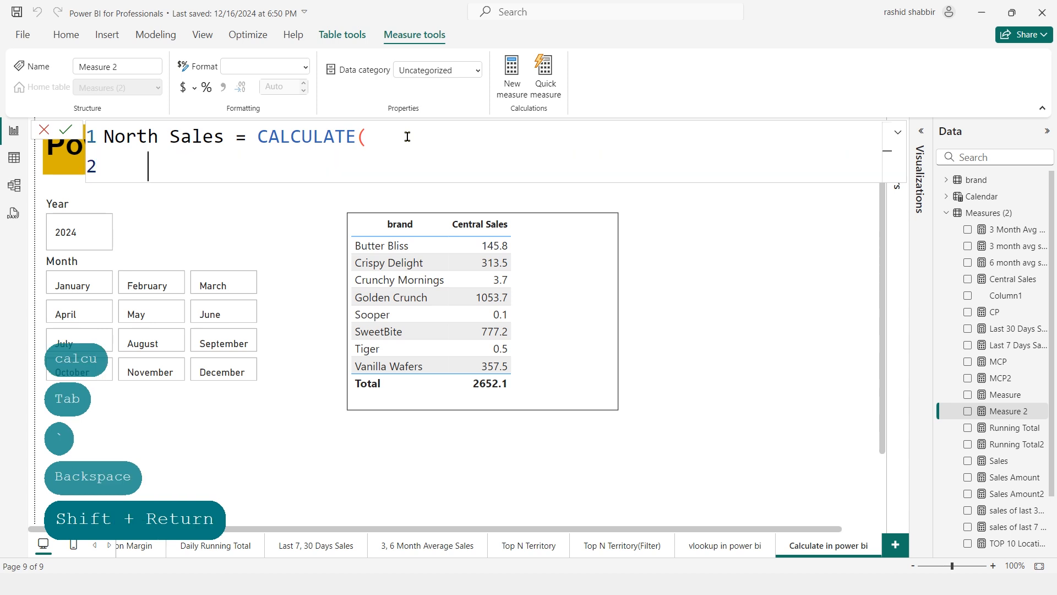
type("s")
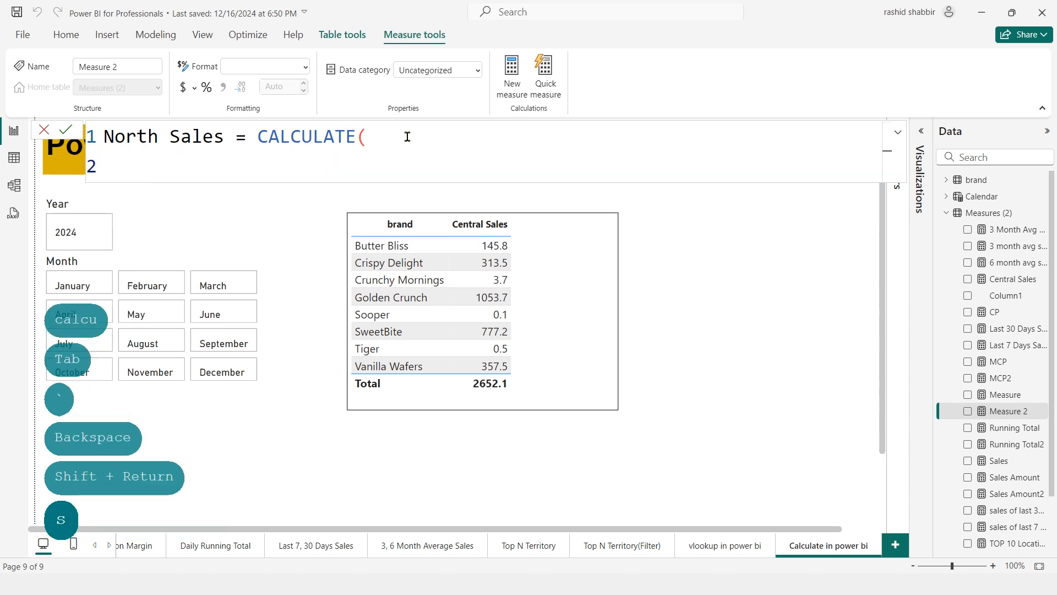
type("um")
key("Tab")
type("sales")
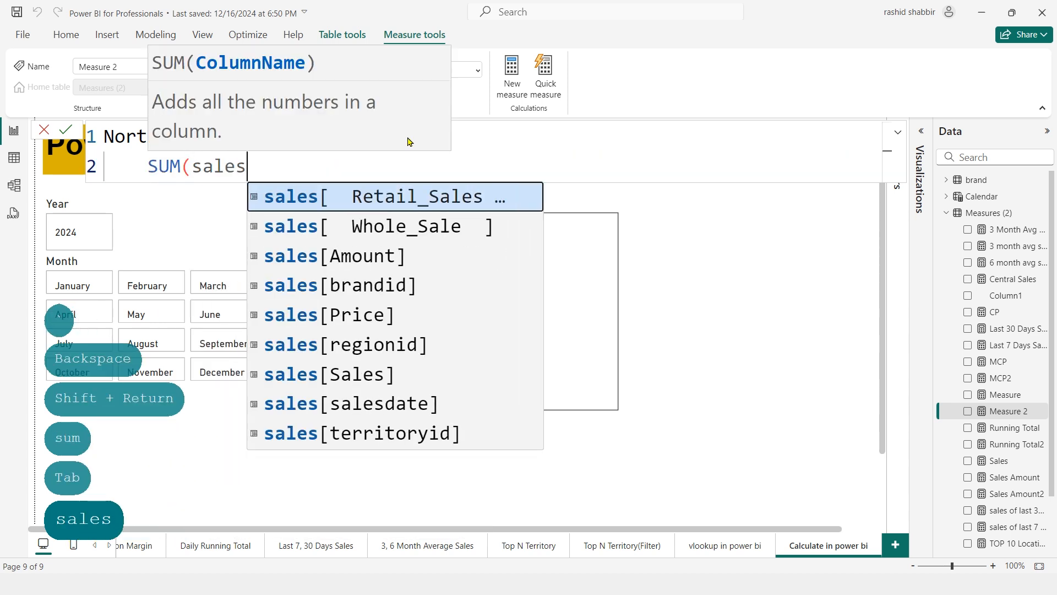
type("[sal")
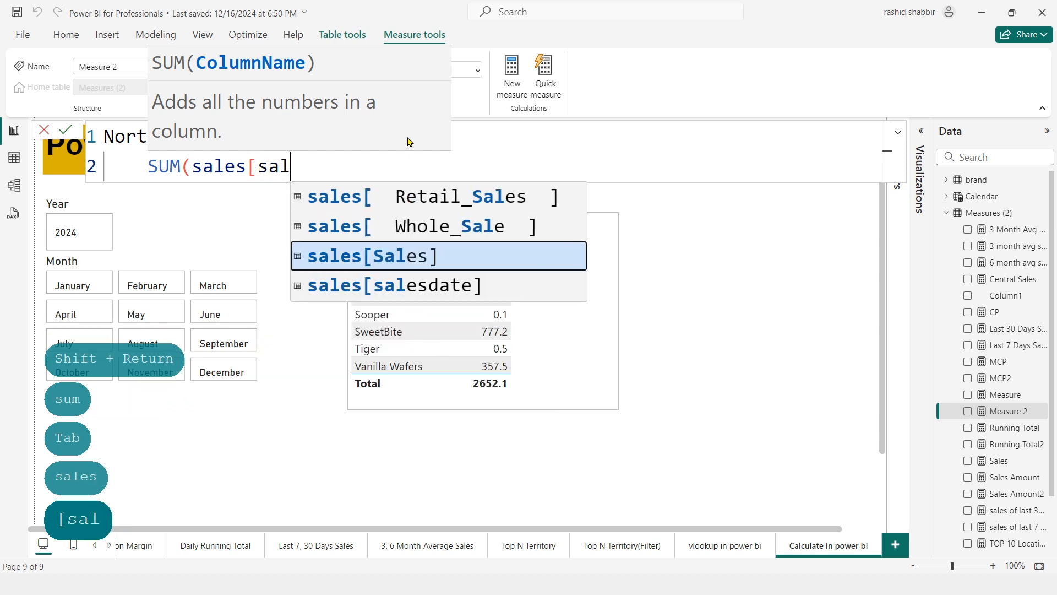
key("Tab")
type("),")
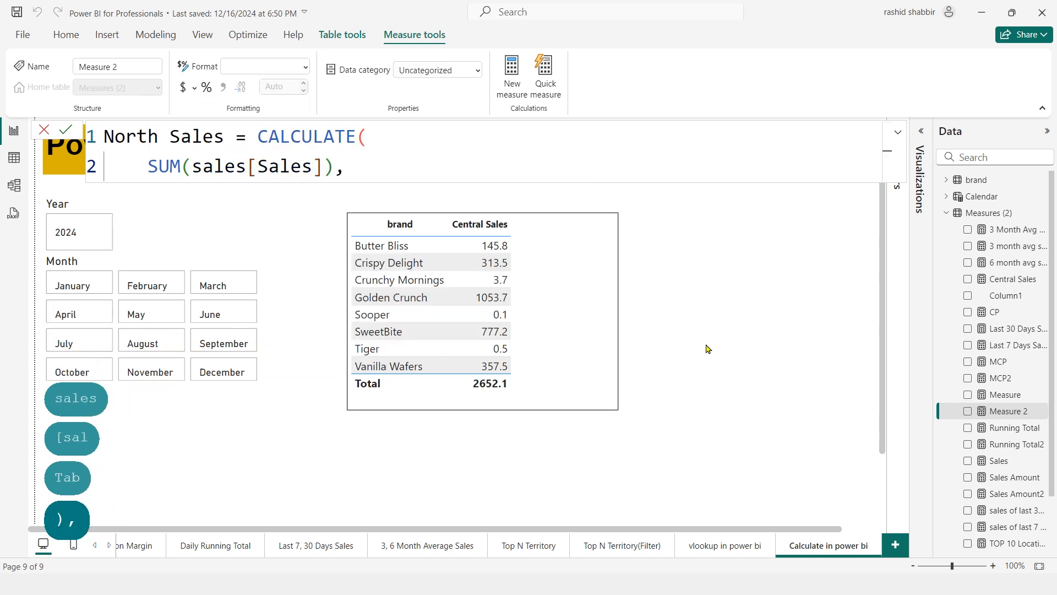
Add the filter region[region] = "North" on a third line and close the CALCULATE function
key("shift+Return")
type("regio")
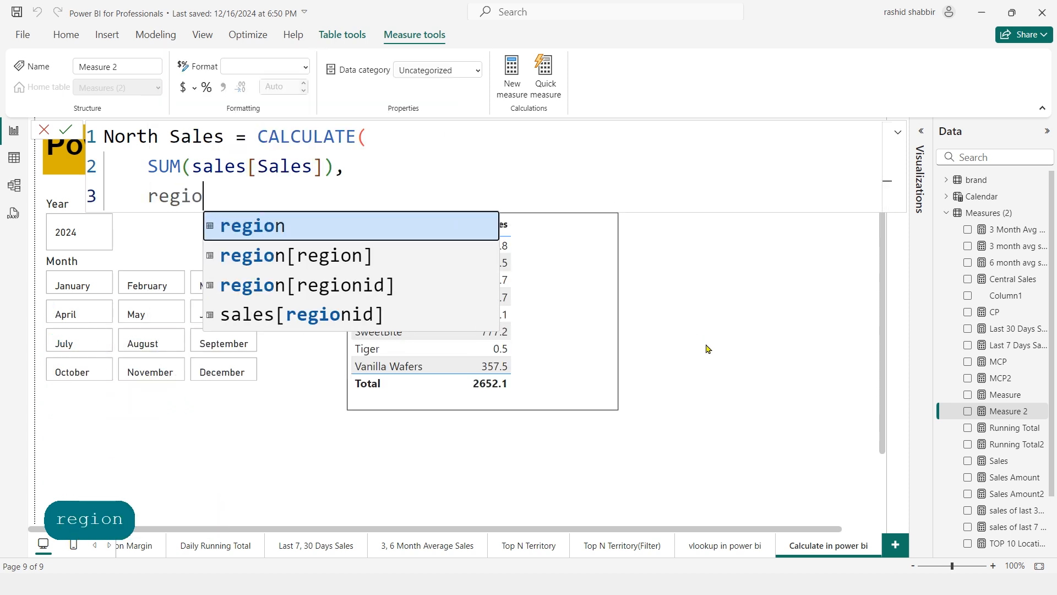
type("n")
key("Tab")
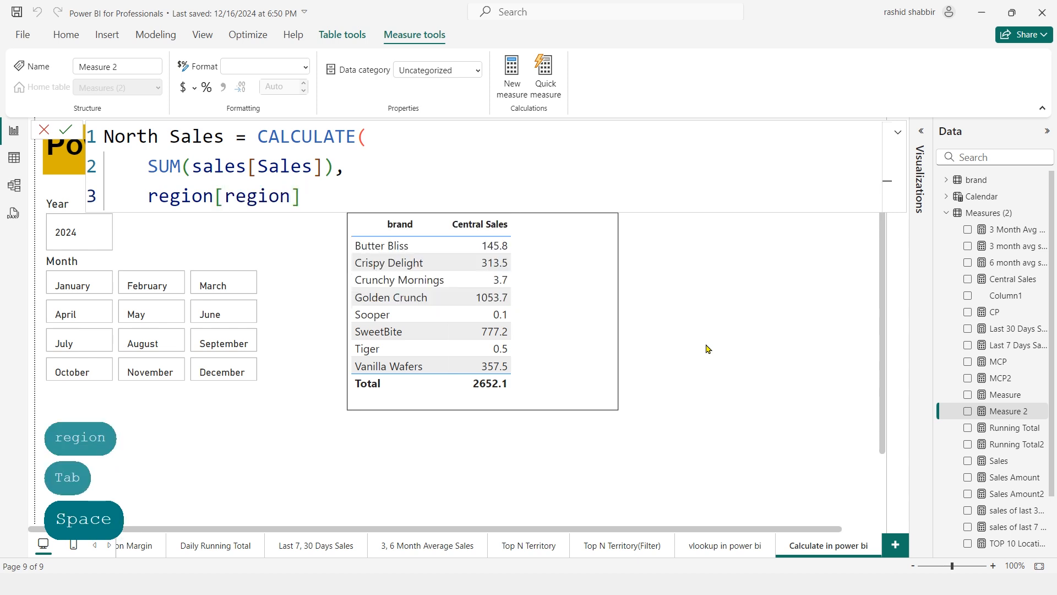
type("= ")
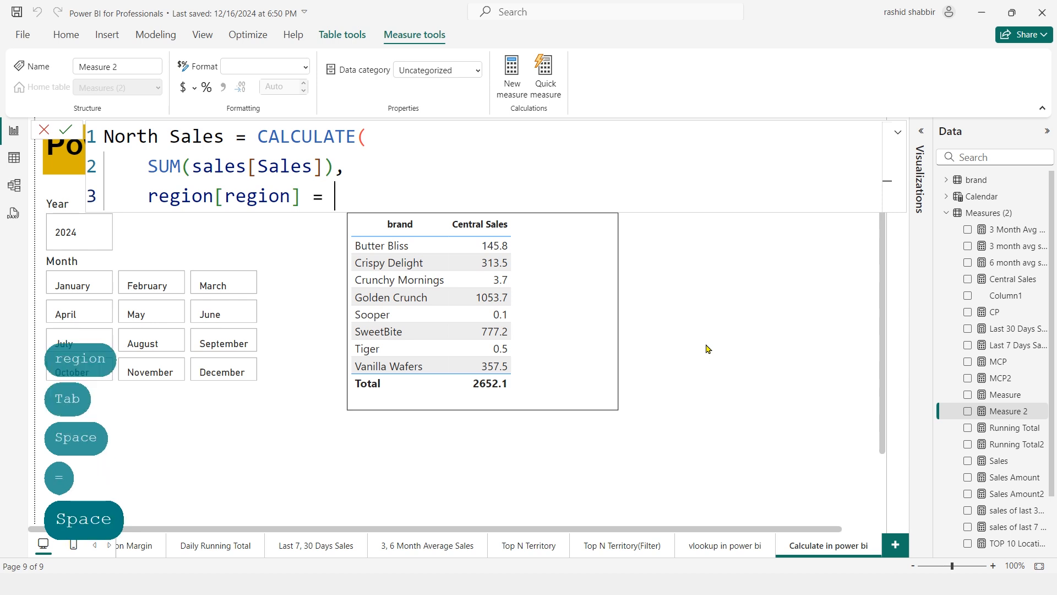
type("\"\"")
key("Left")
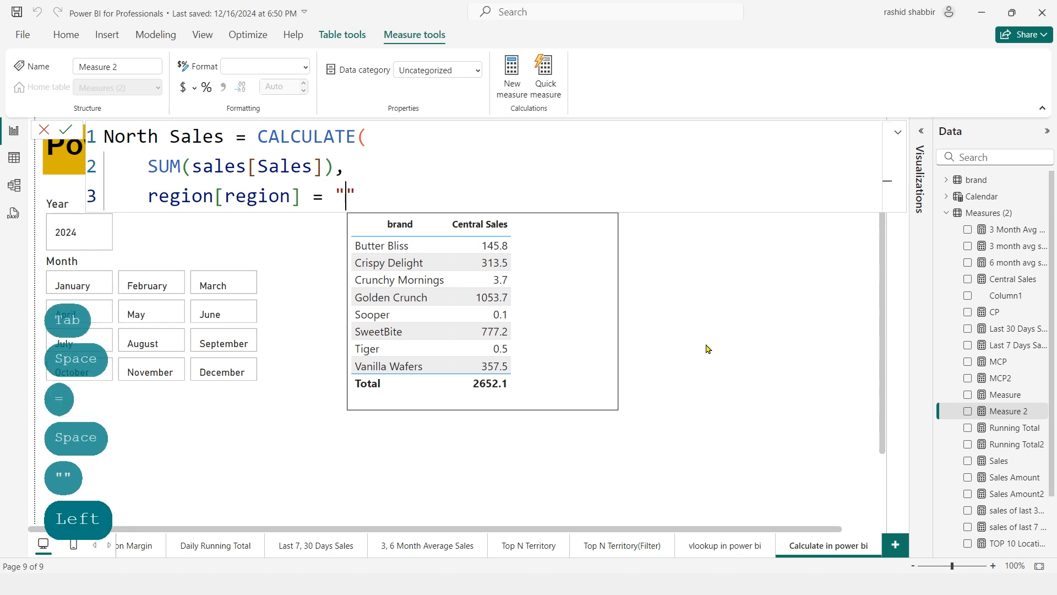
type("North")
key("Right")
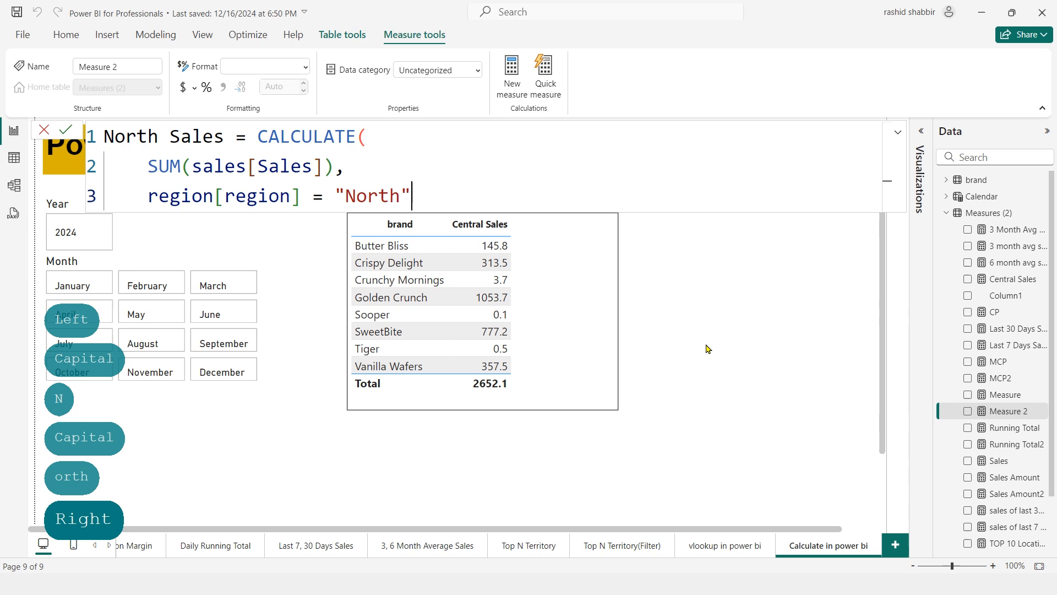
type(")")
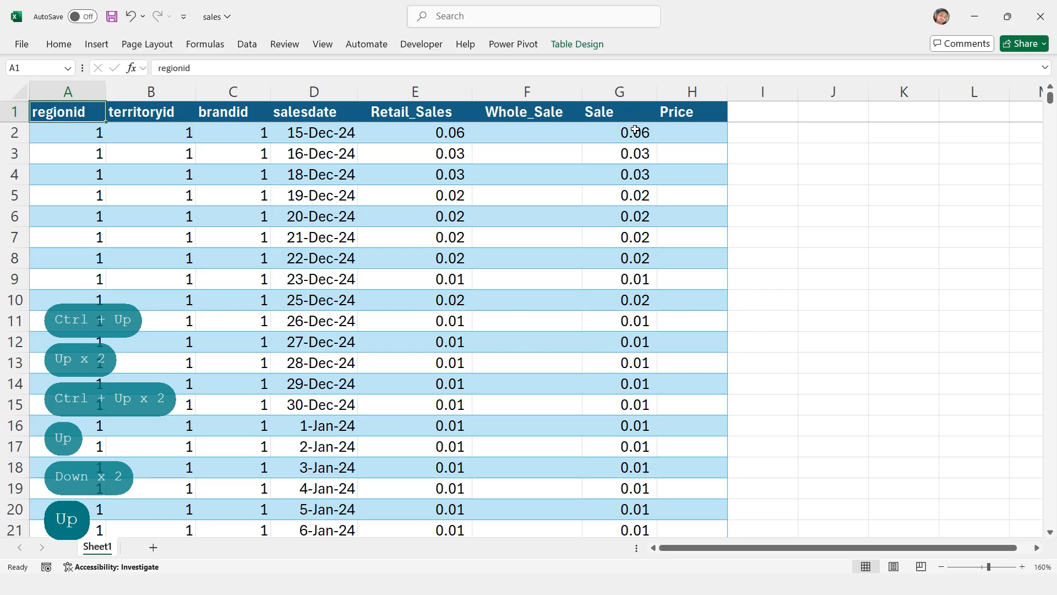
In the Excel sales workbook, total the Sale column in cell G84314 below the last row with =SUBTOTAL(109,[Sale])
left_click(622, 93)
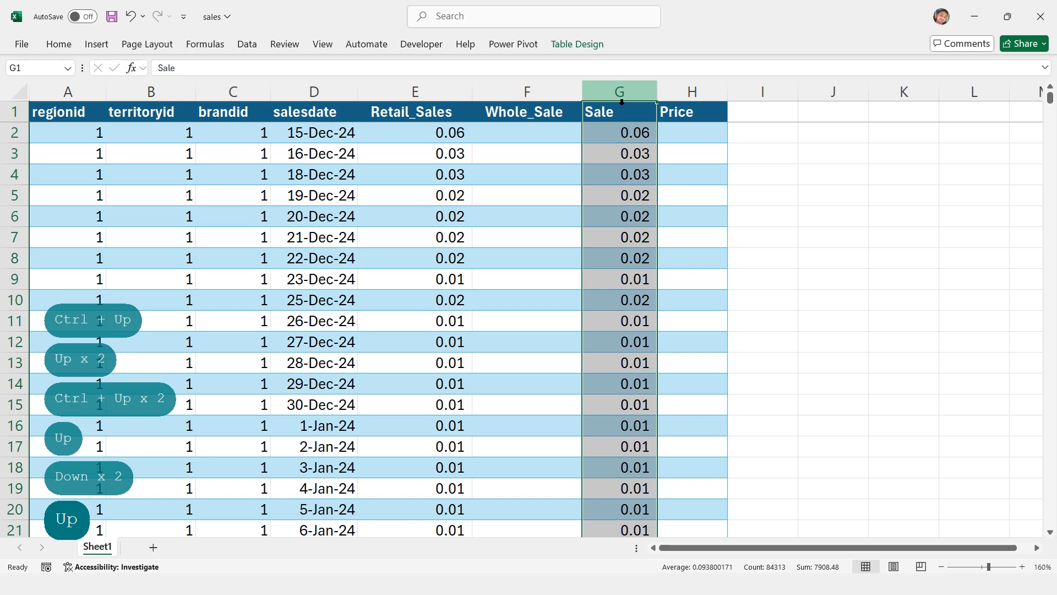
key("Down")
key("ctrl+Down")
key("Down")
key("Down")
key("Down")
key("Down")
key("Down")
key("Down")
key("Down")
key("Down")
key("Down")
key("Down")
key("Down")
key("Down")
key("Down")
key("Down")
key("Down")
key("ctrl+Up")
key("Down")
key("alt+equal")
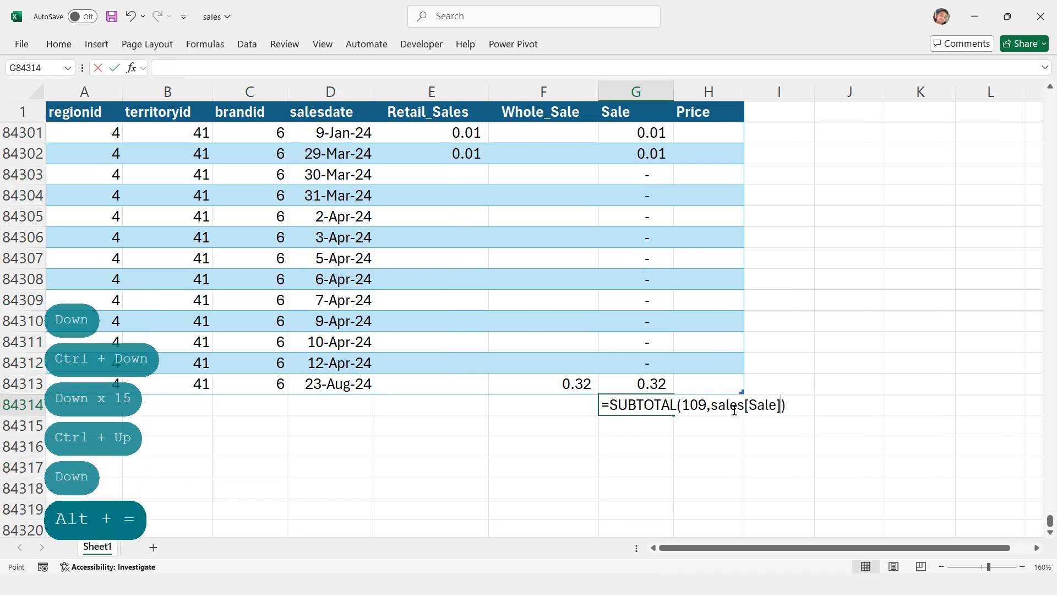
key("F2")
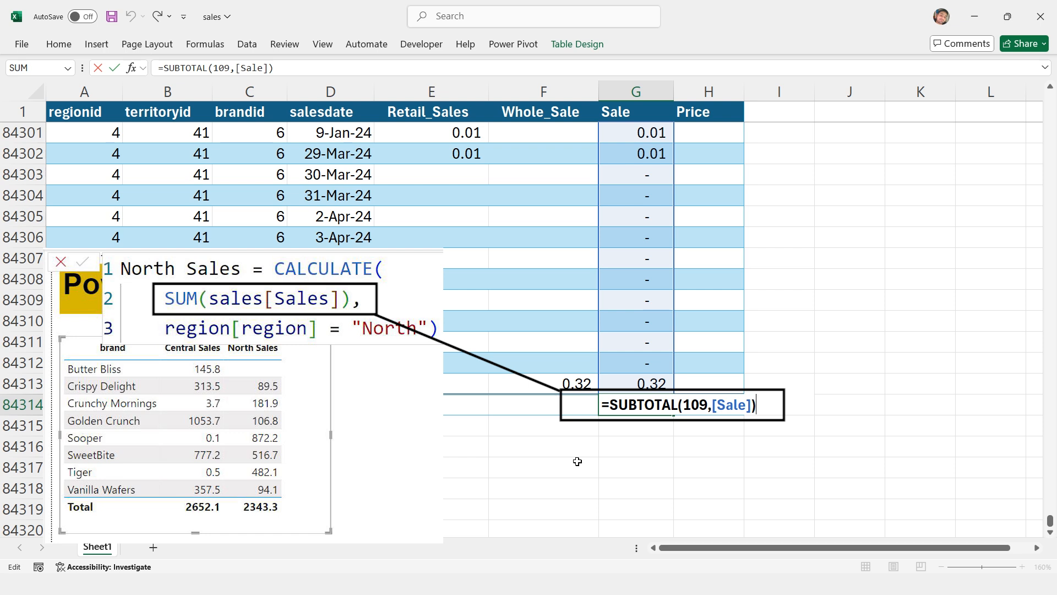
key("ctrl+Return")
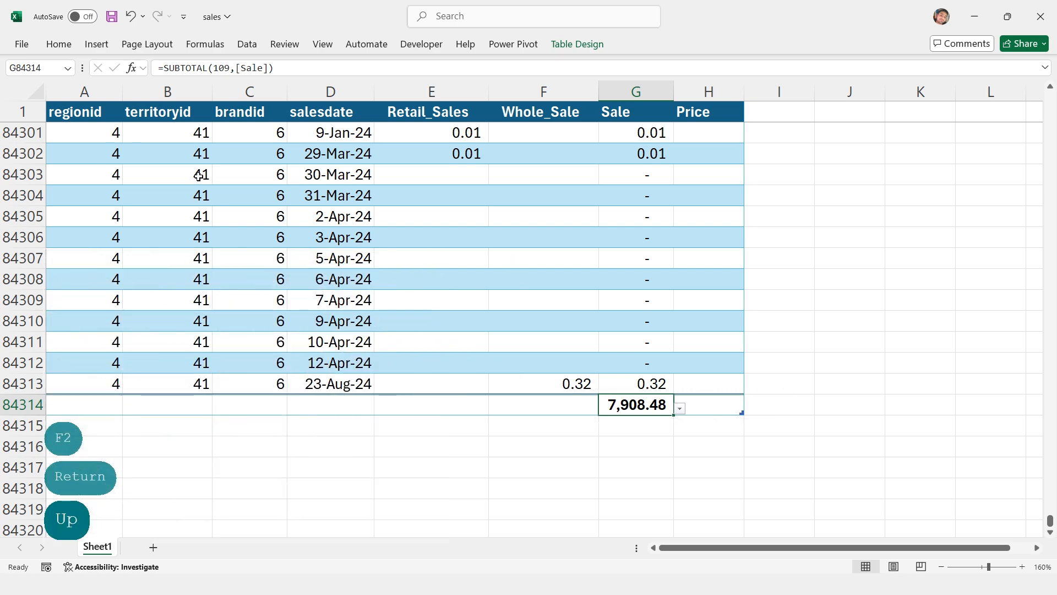
Filter the sales table to show only regionid 2, and review the Sale total's formula in G84314
left_click(104, 114)
key("ctrl+shift+l")
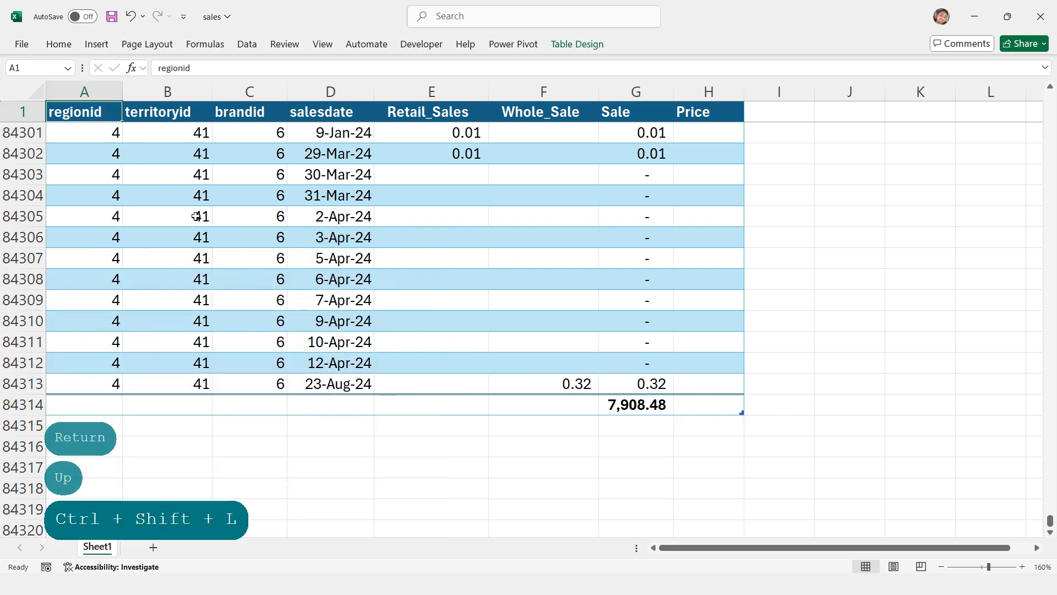
left_click(115, 115)
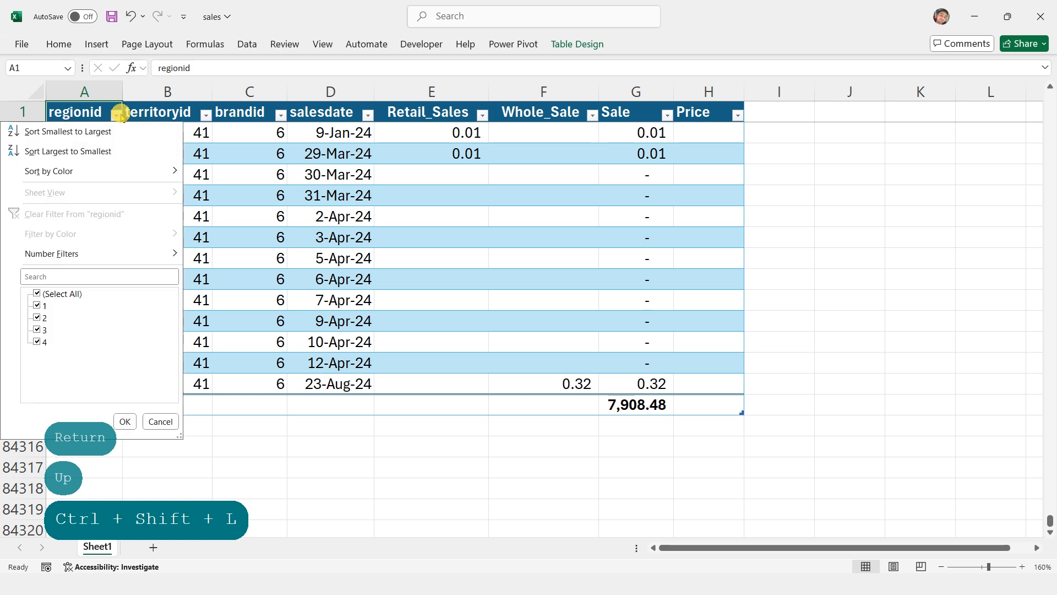
left_click(37, 293)
left_click(37, 317)
left_click(123, 421)
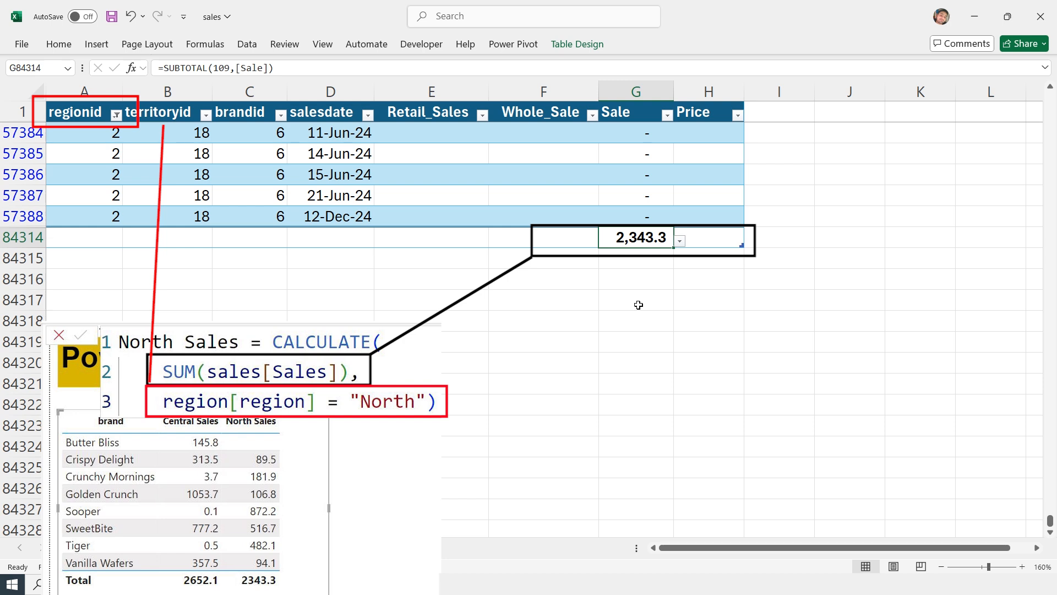
key("F2")
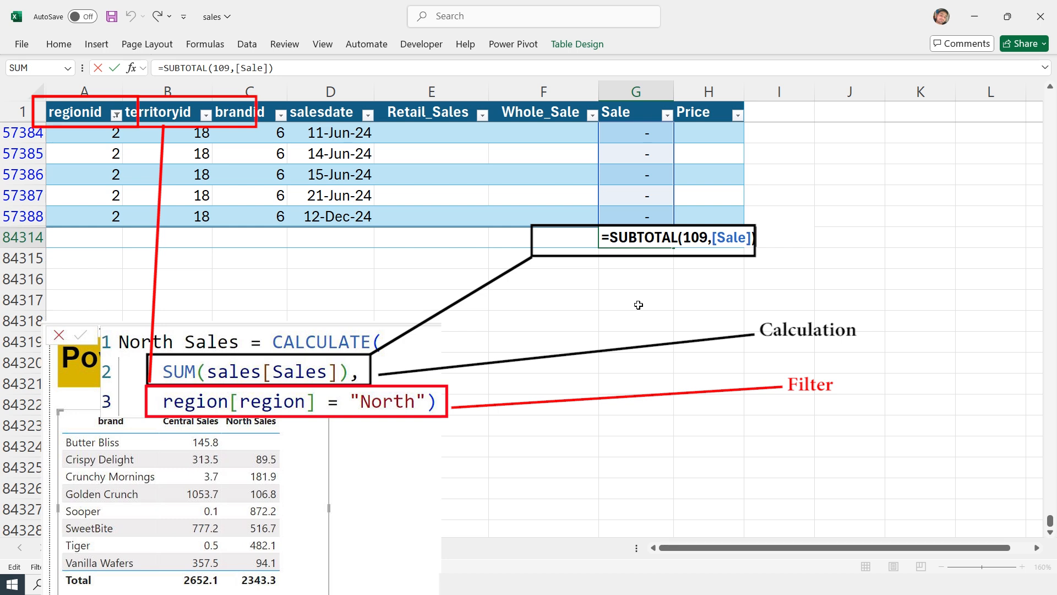
key("Escape")
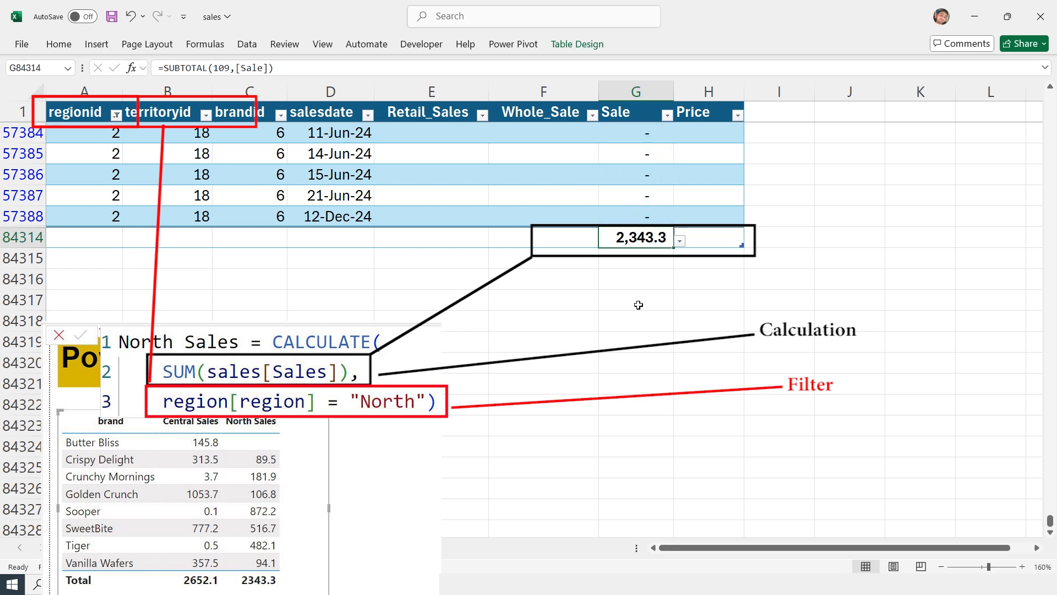